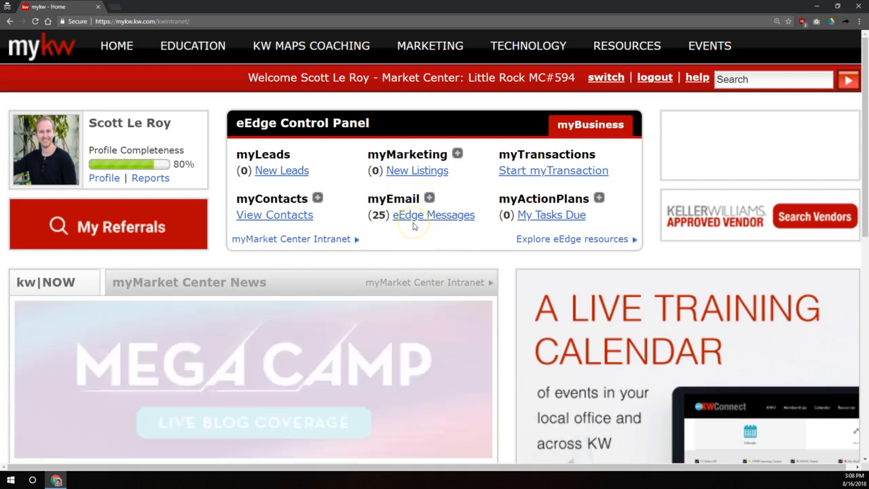
pyautogui.moveTo(413, 228); pyautogui.dragTo(415, 238)
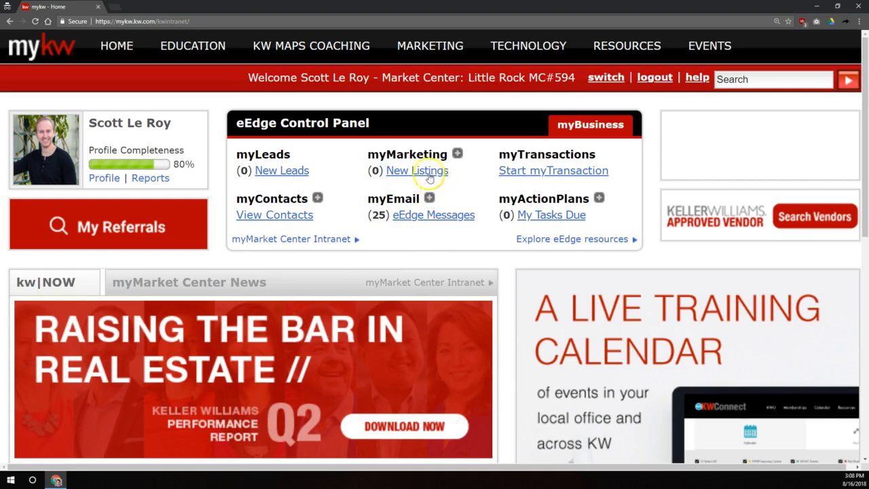
pyautogui.moveTo(296, 122); pyautogui.dragTo(382, 120)
pyautogui.click(374, 154)
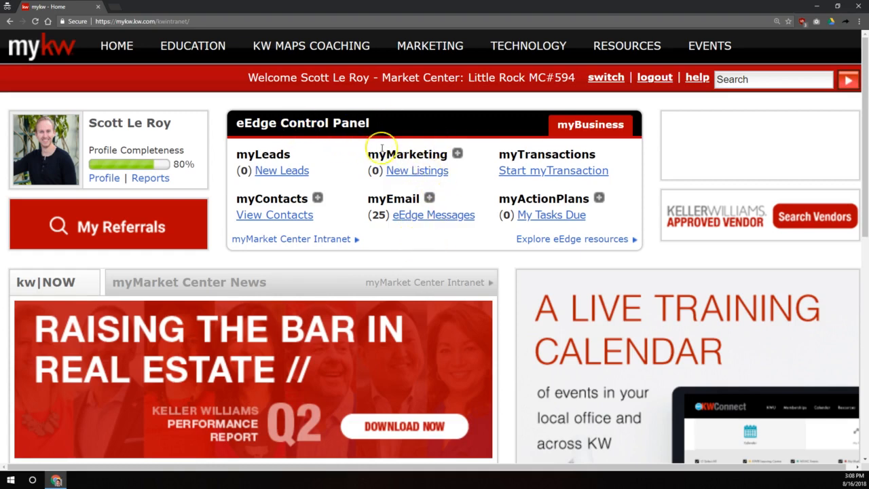
pyautogui.moveTo(367, 155); pyautogui.dragTo(432, 153)
pyautogui.doubleClick(432, 154)
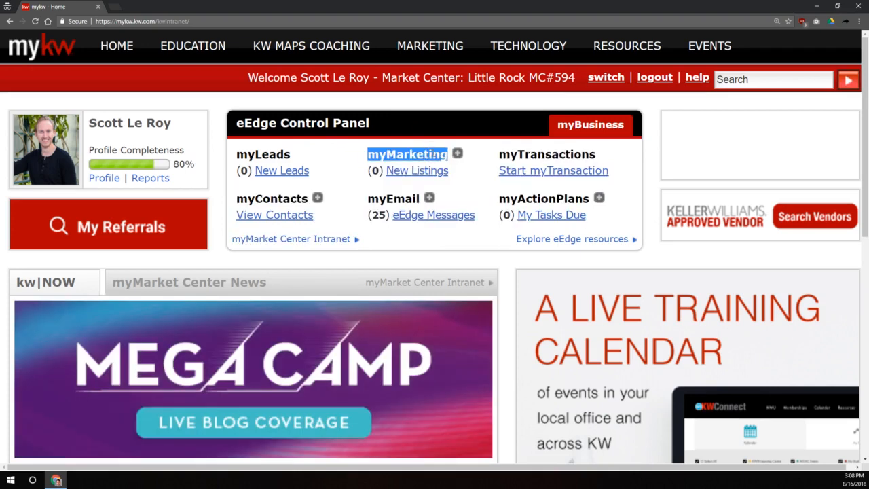
# Step: Open the eEdge website management from the myMarketing options and go to the website's Pages settings
pyautogui.click(458, 154)
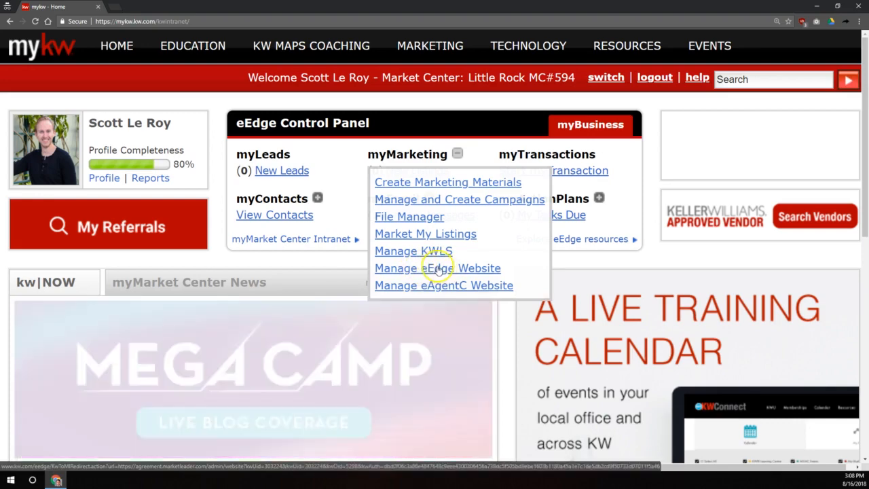
pyautogui.click(434, 269)
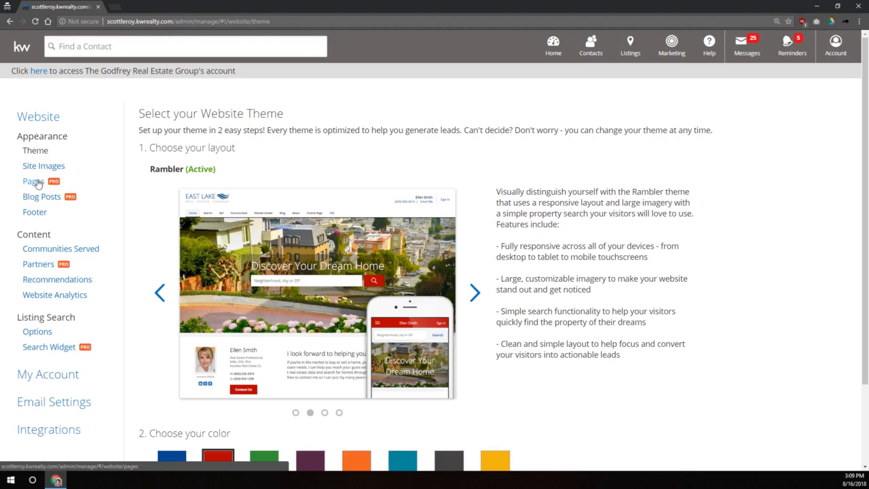
pyautogui.click(35, 183)
pyautogui.click(34, 182)
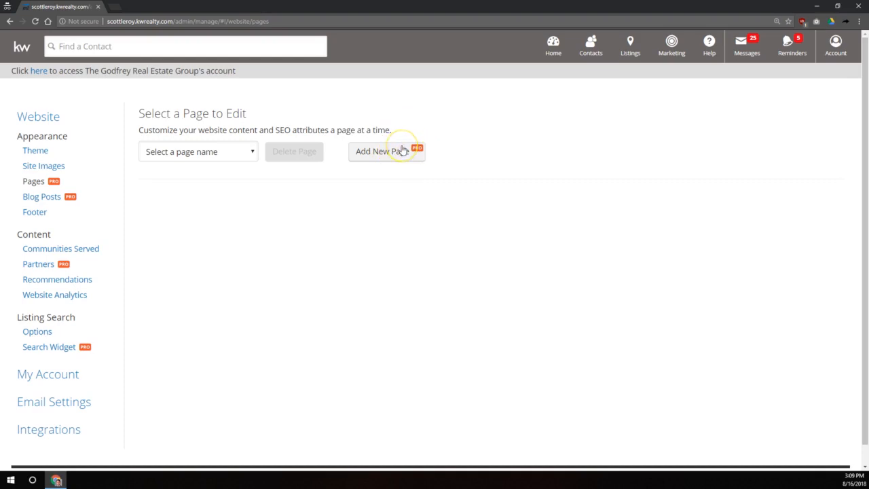
# Step: Add a new custom website page named Vendors and save it
pyautogui.click(402, 150)
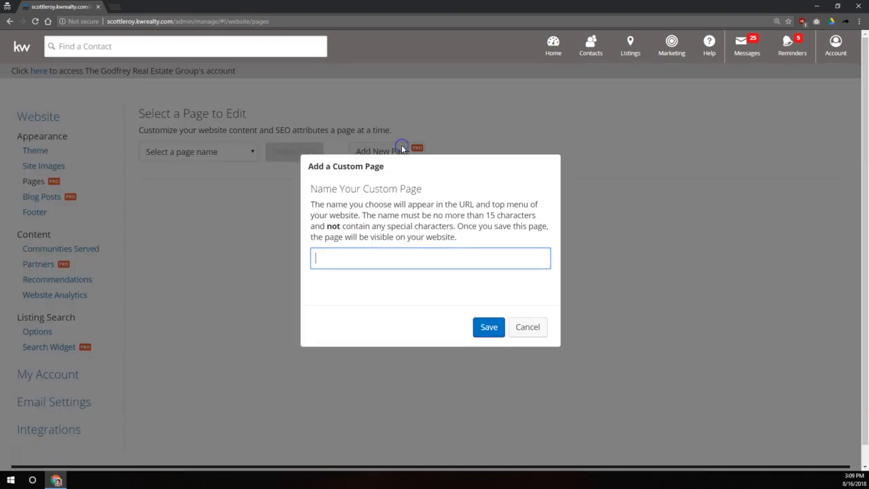
pyautogui.click(398, 251)
pyautogui.write('Vendors')
pyautogui.click(489, 325)
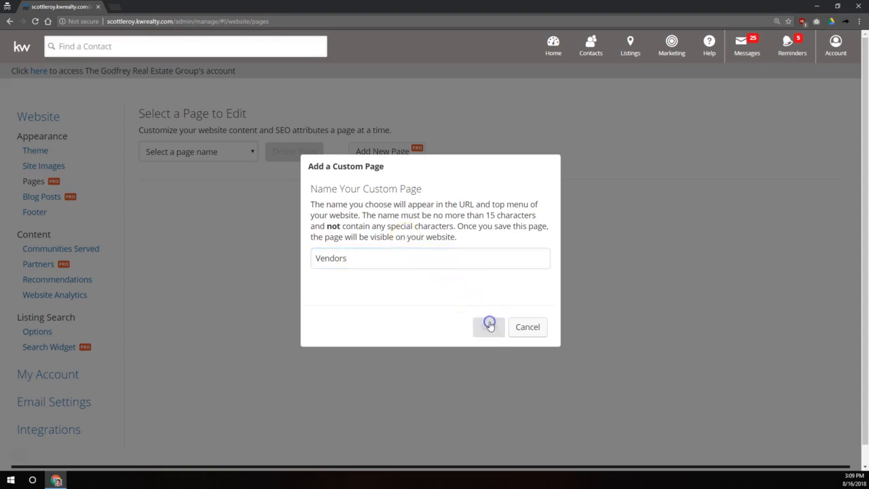
# Step: Open the HTML source code editor for the Vendors page content
pyautogui.scroll(-1, 384, 197)
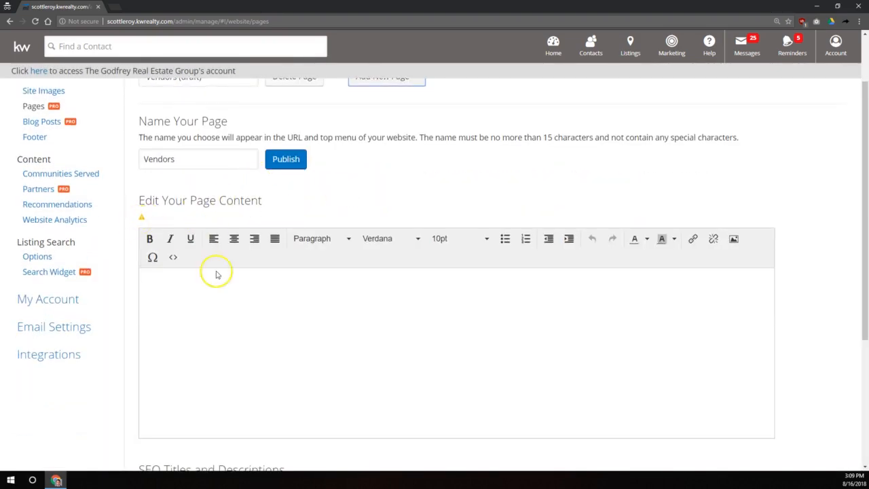
pyautogui.click(321, 341)
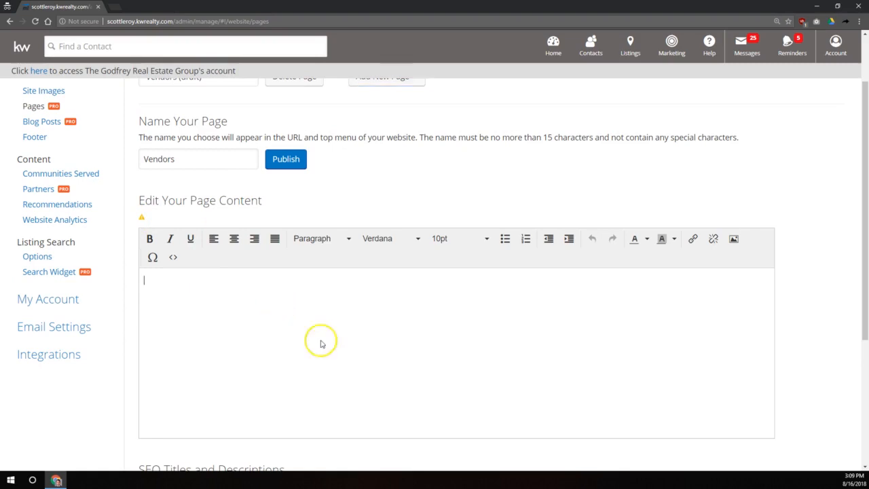
pyautogui.click(174, 263)
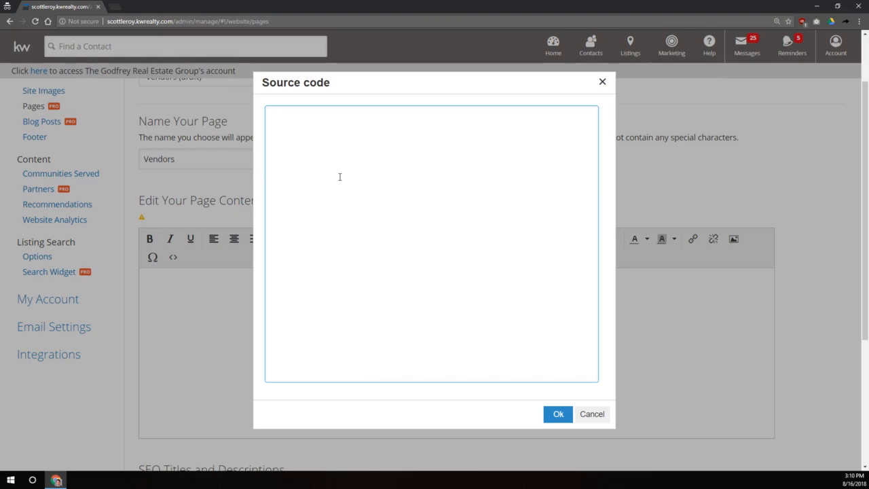
# Step: Open homekeepr.com in a new browser tab and go to the sign-in page for REALTORS
pyautogui.hotkey('ctrl', 't')
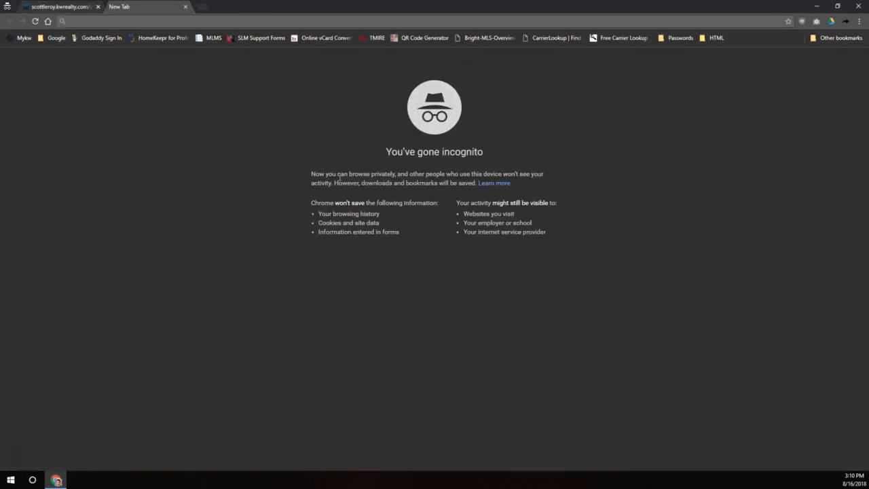
pyautogui.write('homekeepr.com')
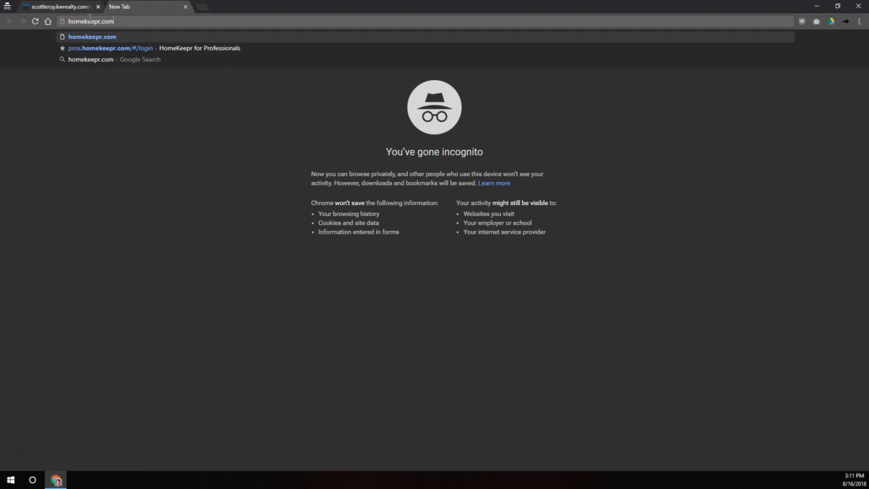
pyautogui.press('Return')
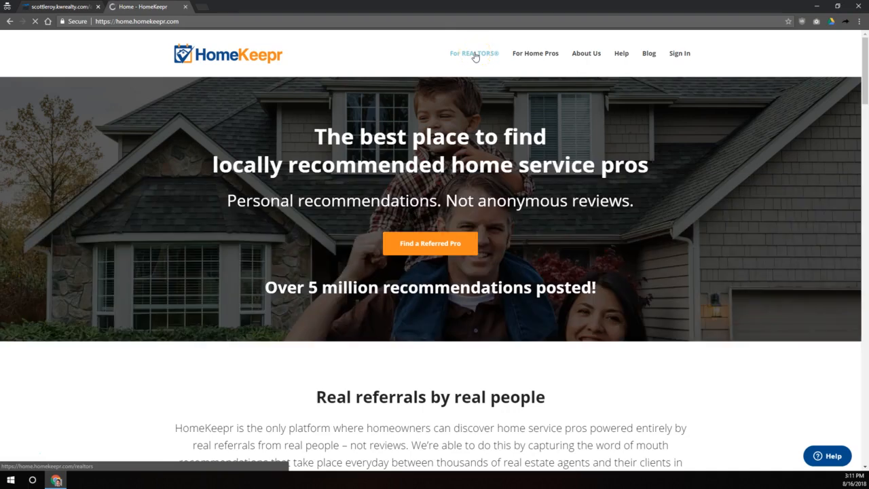
pyautogui.click(474, 55)
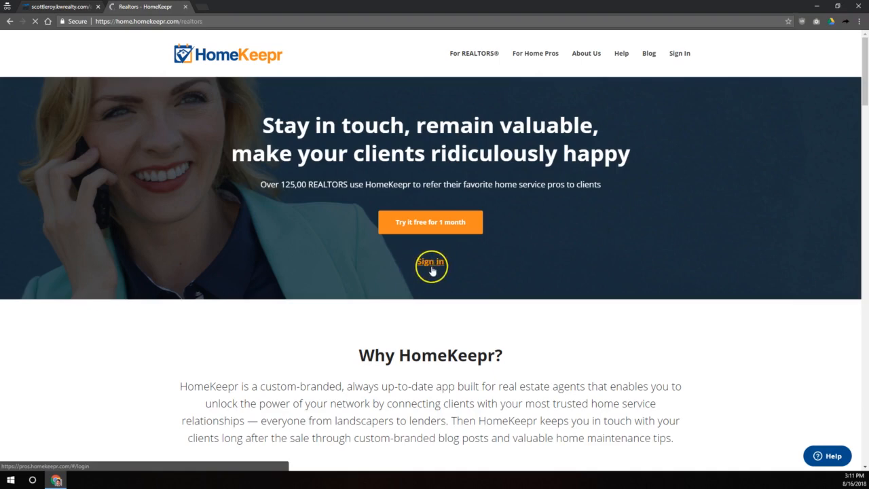
pyautogui.click(431, 263)
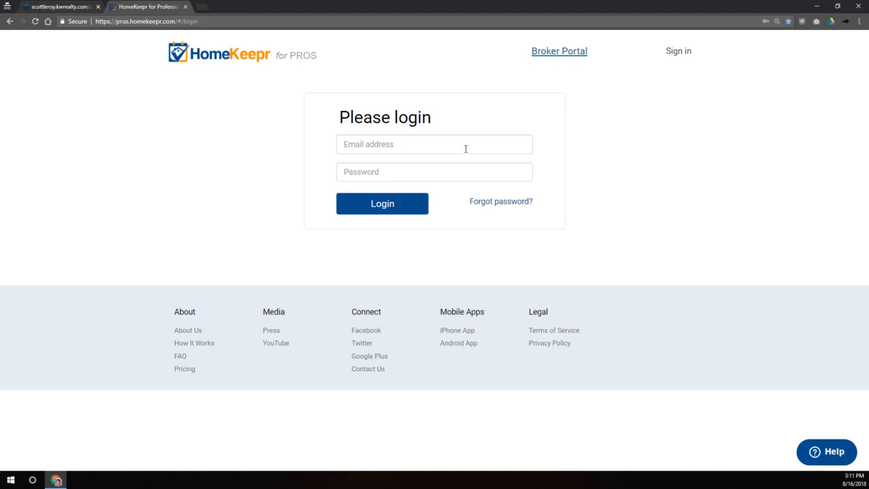
# Step: Log in to HomeKeepr with the saved e-mail address and password, and dismiss the vendor category warning
pyautogui.click(466, 148)
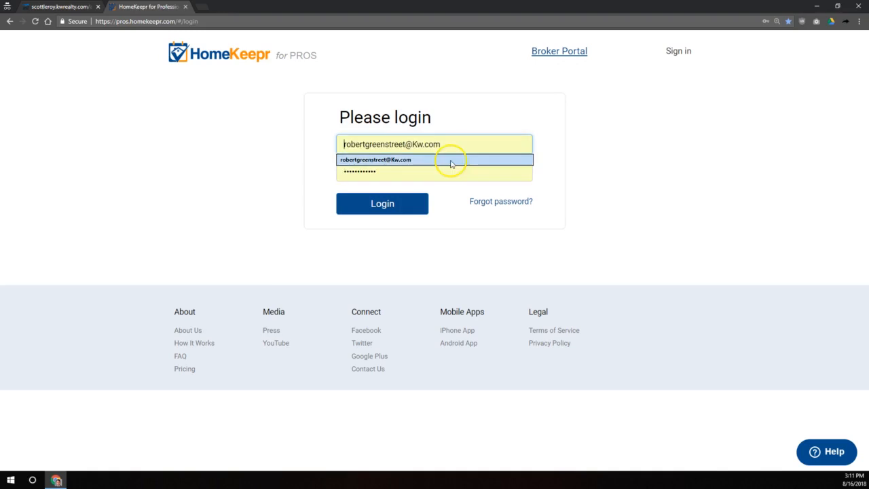
pyautogui.click(451, 162)
pyautogui.click(377, 205)
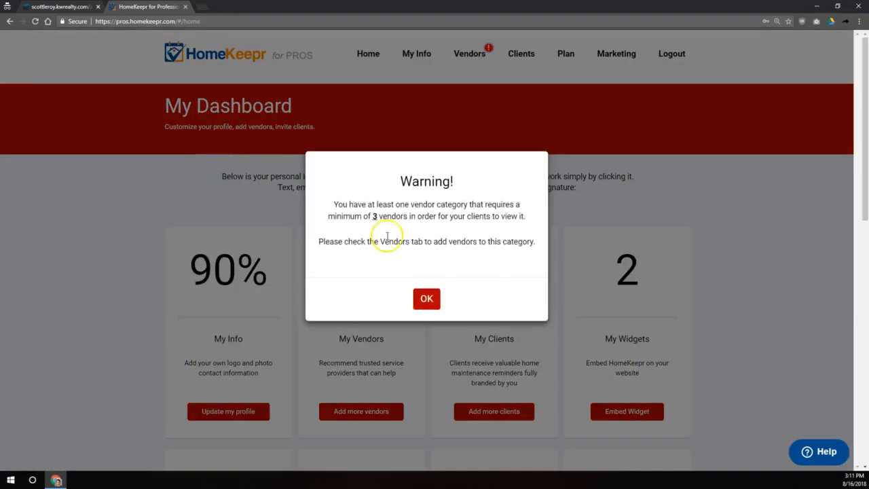
pyautogui.click(443, 303)
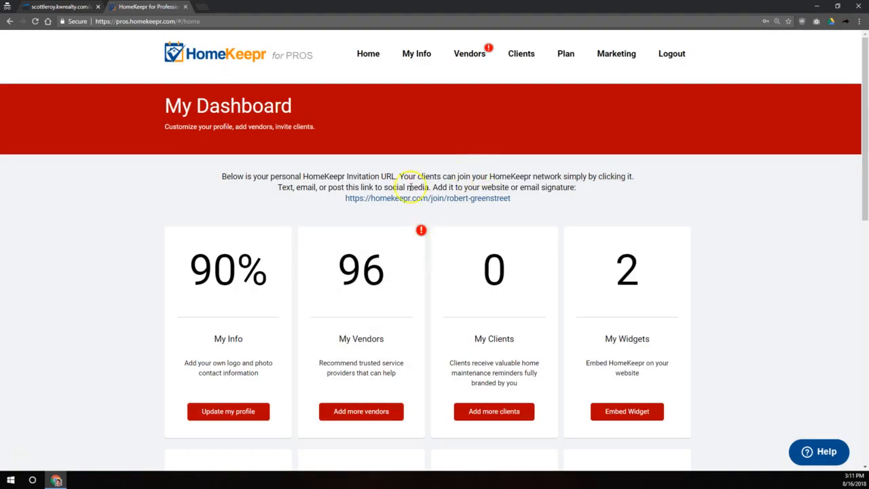
# Step: Go to the HomeKeepr widgets page at pros.homekeepr.com/#/widgets
pyautogui.click(196, 21)
pyautogui.doubleClick(192, 21)
pyautogui.write('widgets')
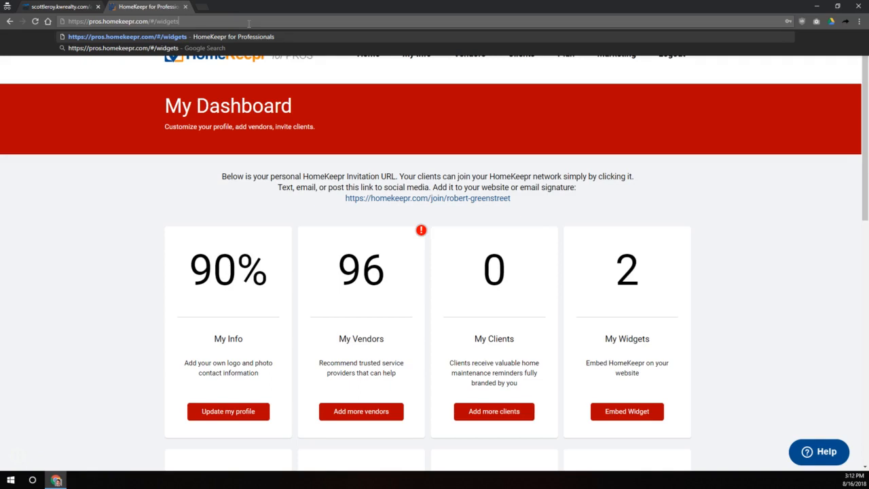
pyautogui.press('Return')
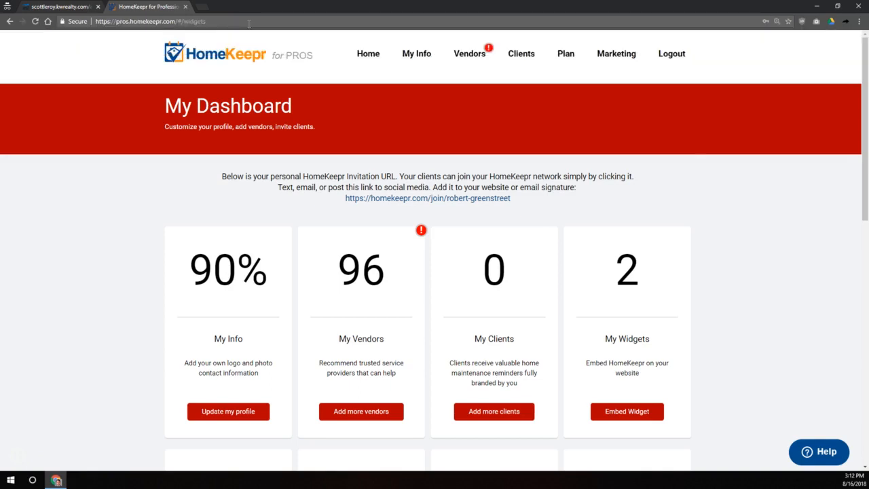
pyautogui.click(275, 129)
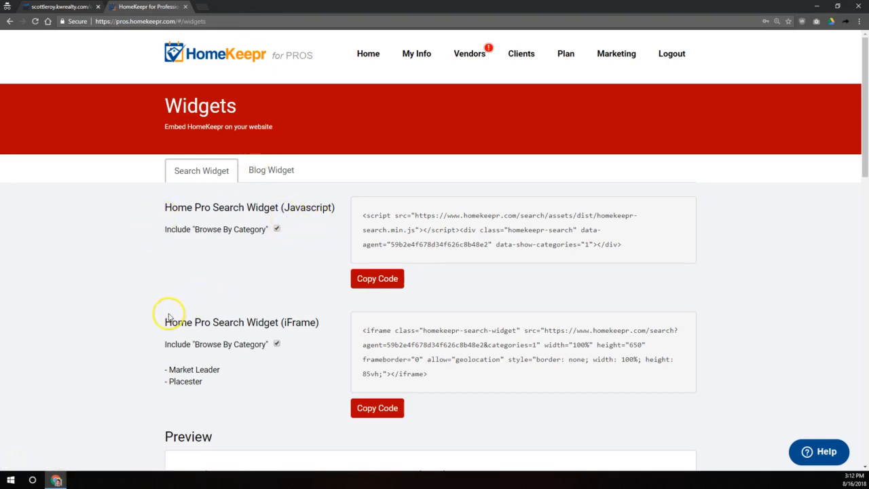
# Step: Copy the embed code of the iFrame version of the Home Pro Search Widget
pyautogui.doubleClick(272, 331)
pyautogui.click(273, 331)
pyautogui.doubleClick(297, 323)
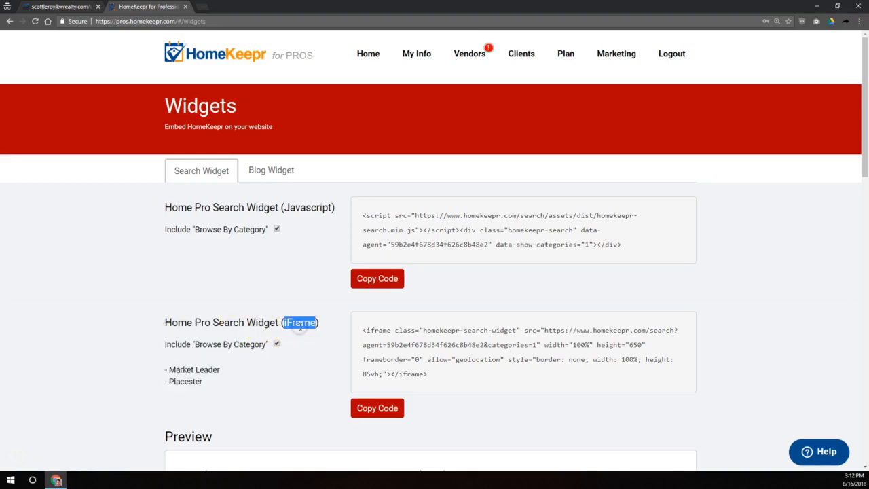
pyautogui.doubleClick(310, 207)
pyautogui.doubleClick(302, 323)
pyautogui.click(331, 323)
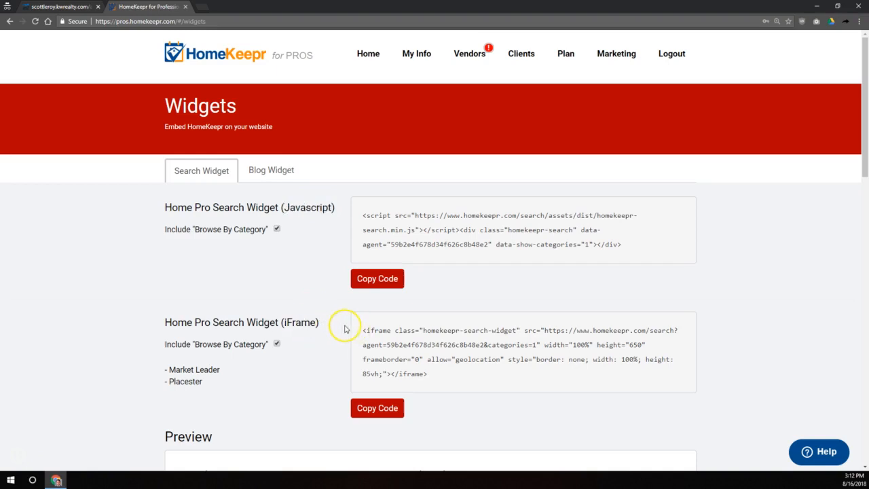
pyautogui.click(384, 413)
pyautogui.click(176, 170)
# Step: Return to the website editor, paste the copied iFrame code into the Vendors page's source code and apply it
pyautogui.click(53, 8)
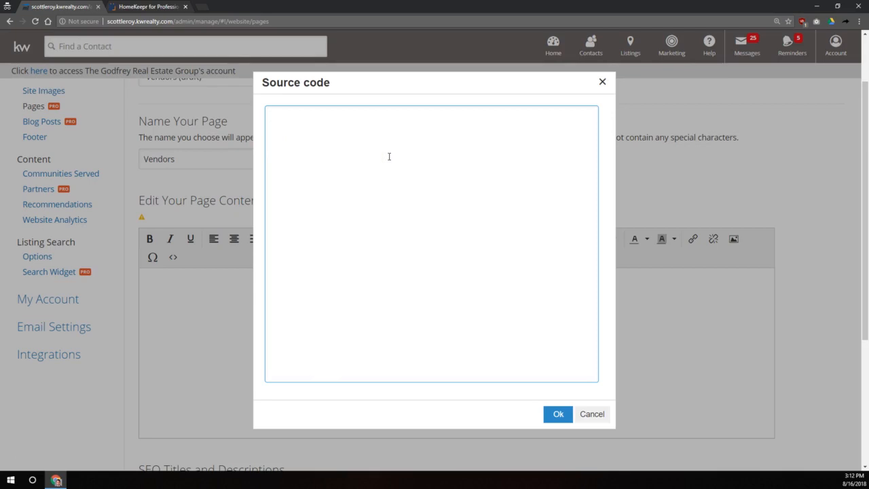
pyautogui.rightClick(328, 150)
pyautogui.click(350, 219)
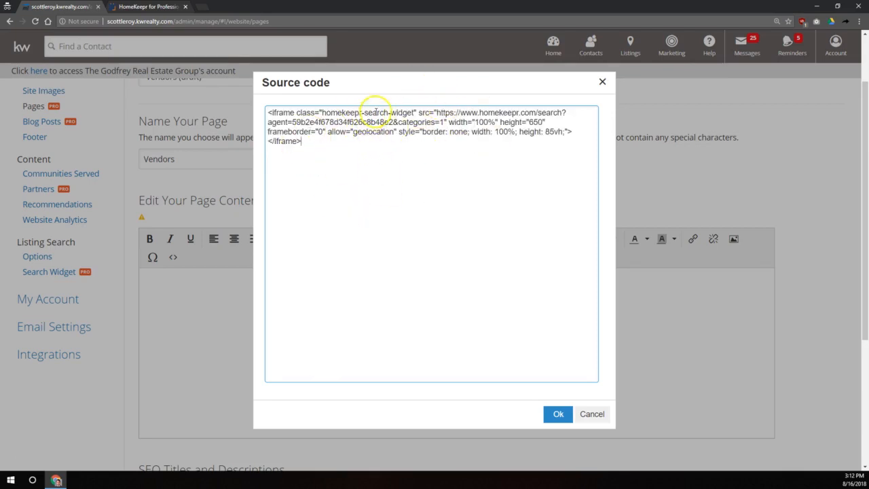
pyautogui.click(559, 414)
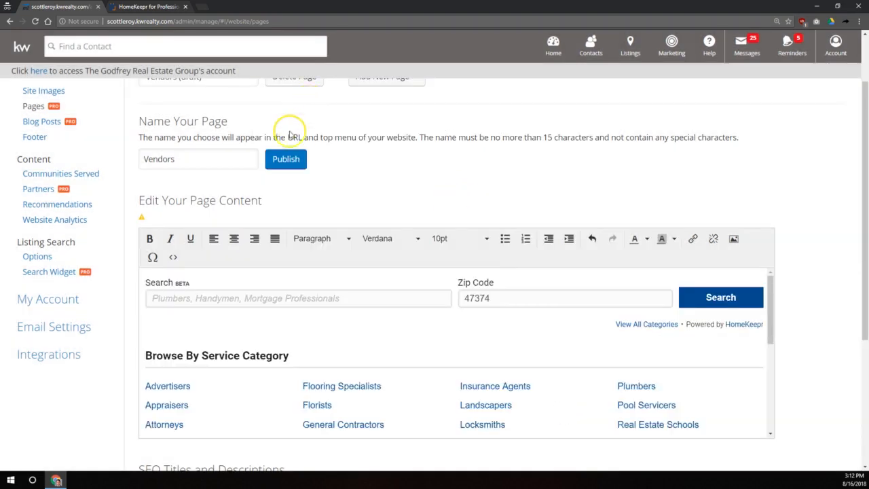
# Step: Publish the Vendors page with the embedded widget and save the page changes
pyautogui.click(290, 160)
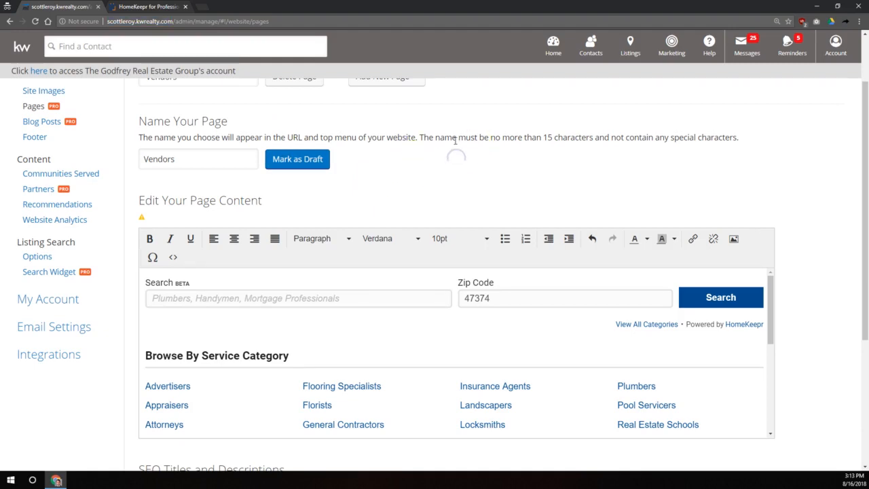
pyautogui.scroll(-3, 448, 141)
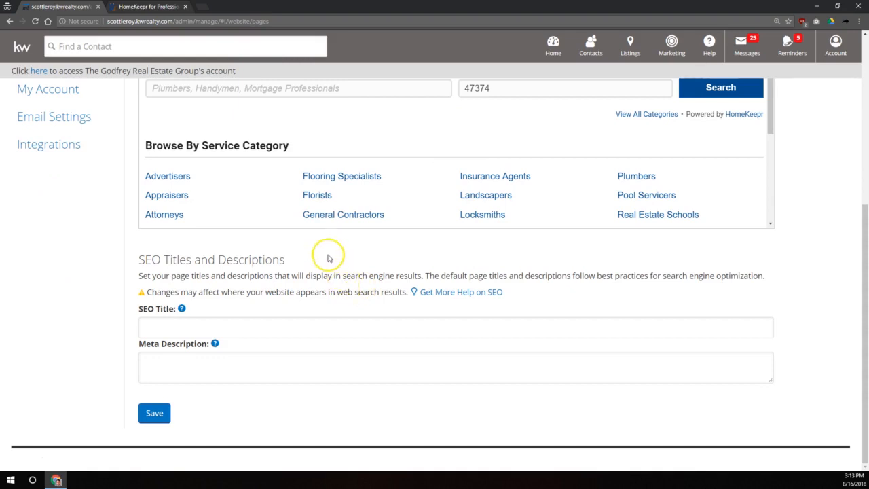
pyautogui.click(151, 412)
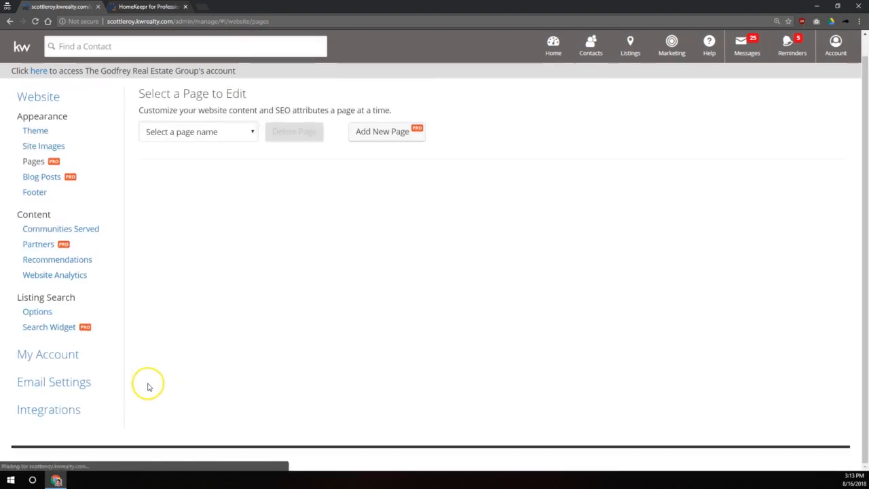
# Step: Reopen the Vendors draft from the list of website pages and publish it again
pyautogui.click(226, 128)
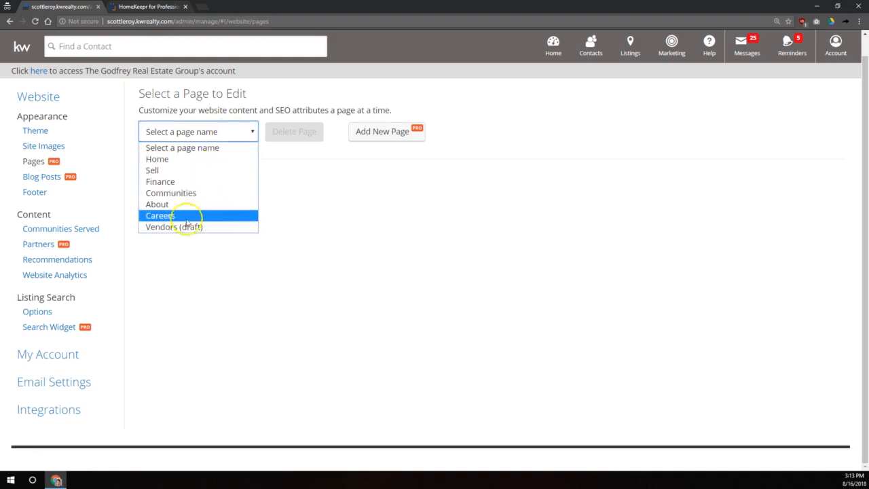
pyautogui.click(207, 159)
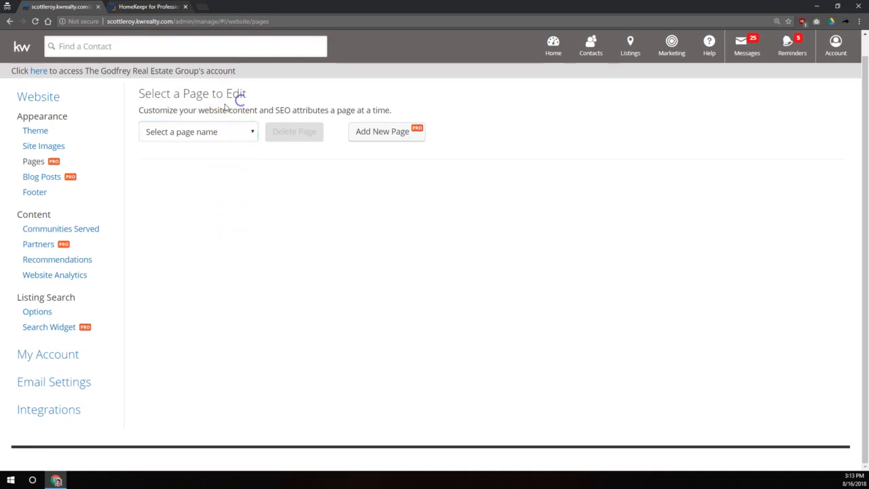
pyautogui.click(33, 161)
pyautogui.click(215, 128)
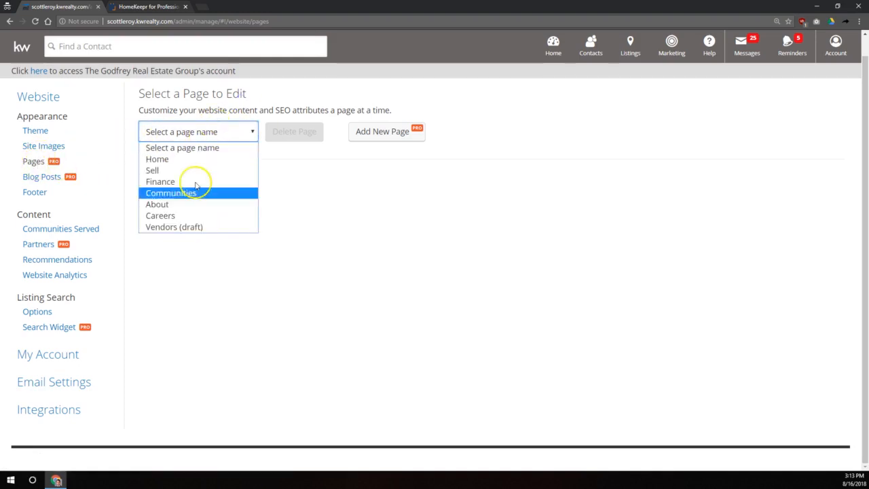
pyautogui.click(181, 226)
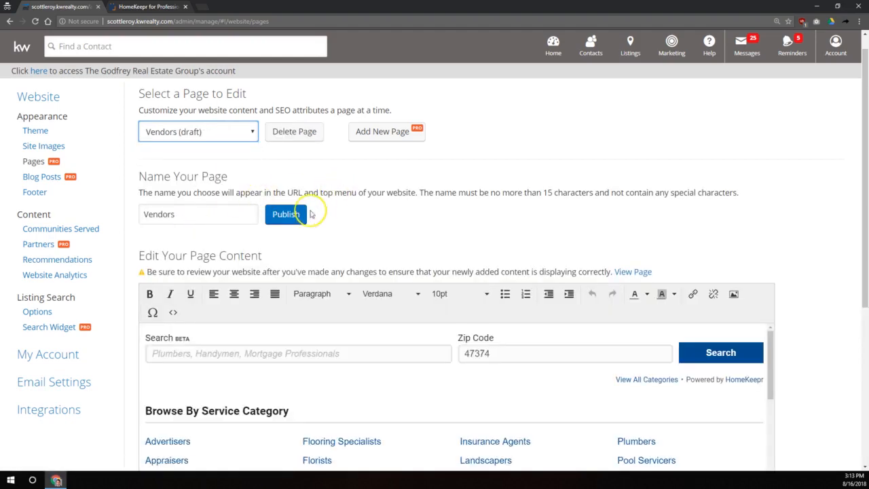
pyautogui.click(294, 216)
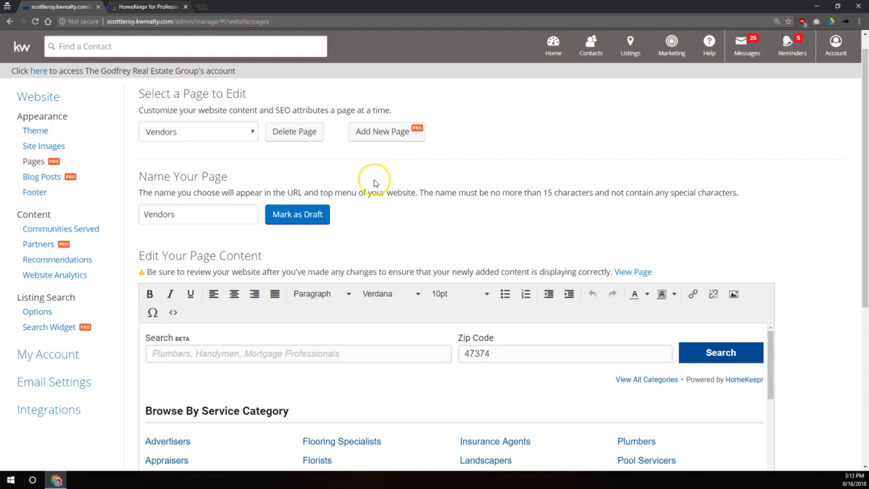
pyautogui.click(362, 88)
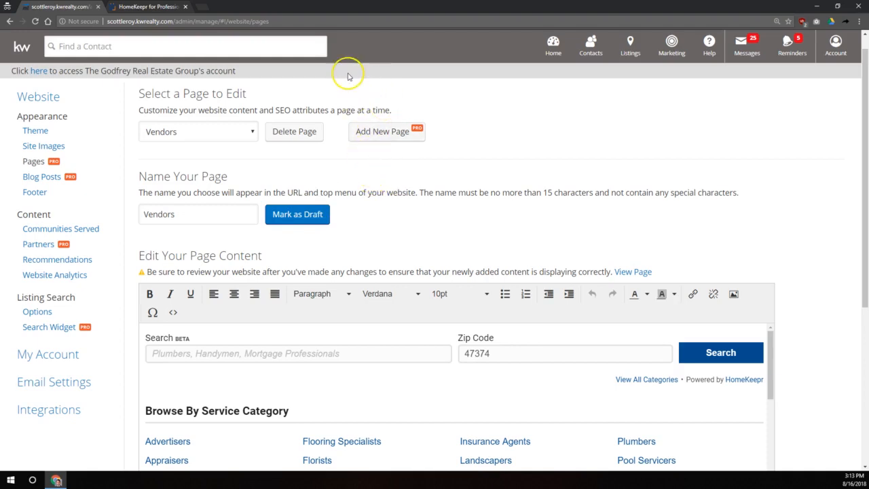
pyautogui.doubleClick(344, 72)
pyautogui.click(54, 145)
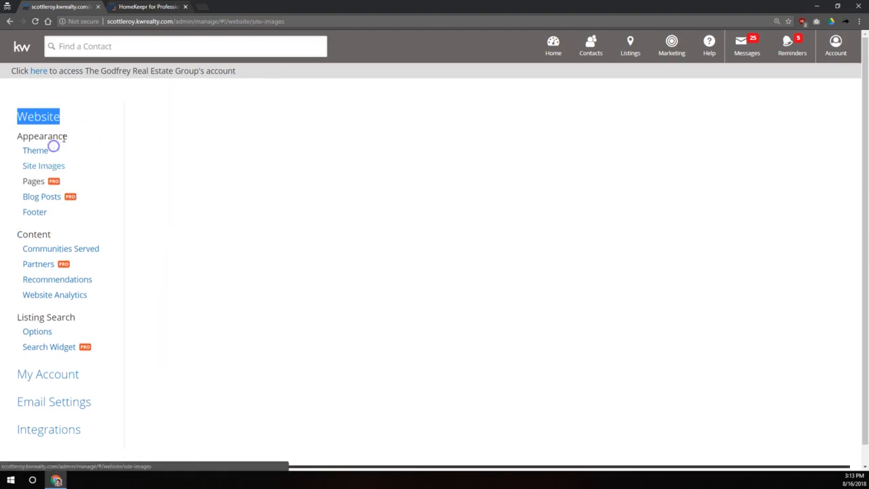
# Step: Open the agent's public kwrealty.com website home page in a new browser tab
pyautogui.click(174, 21)
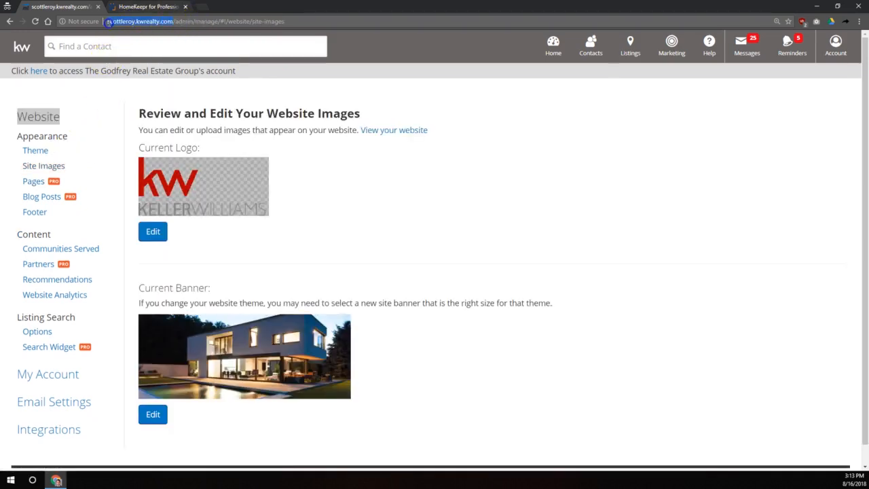
pyautogui.hotkey('ctrl', 't')
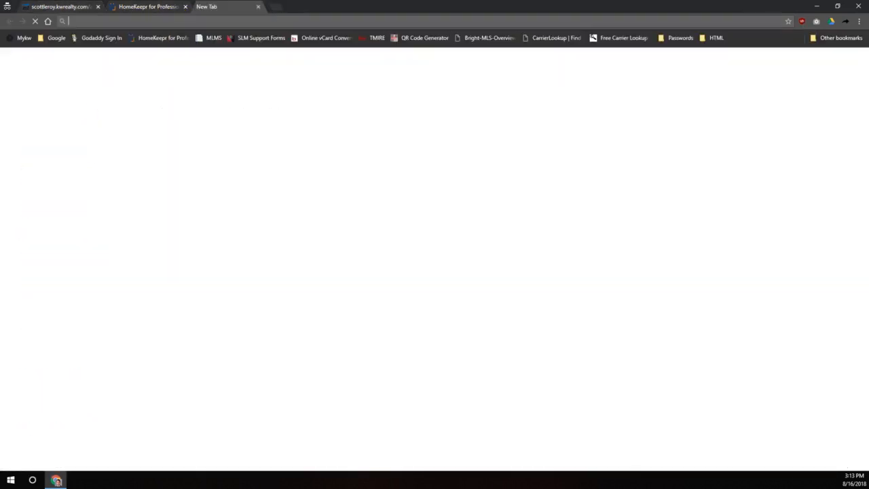
pyautogui.write('scottleroy.kwrealty.com')
pyautogui.press('Return')
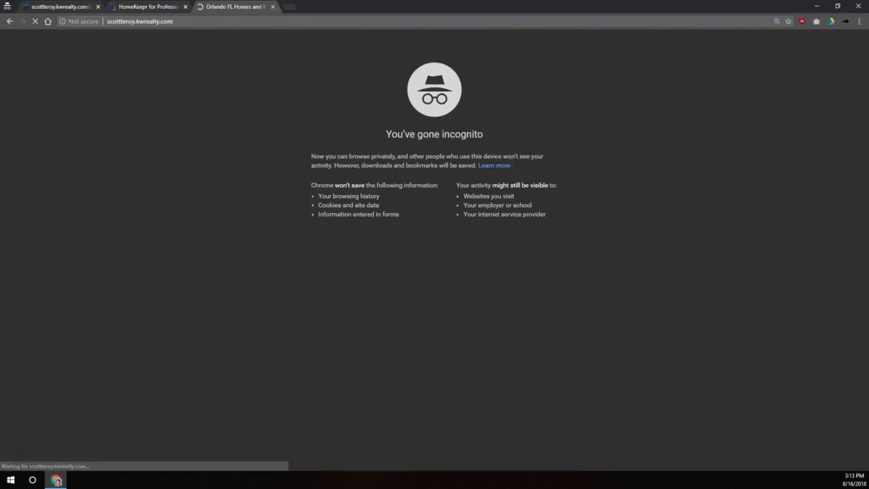